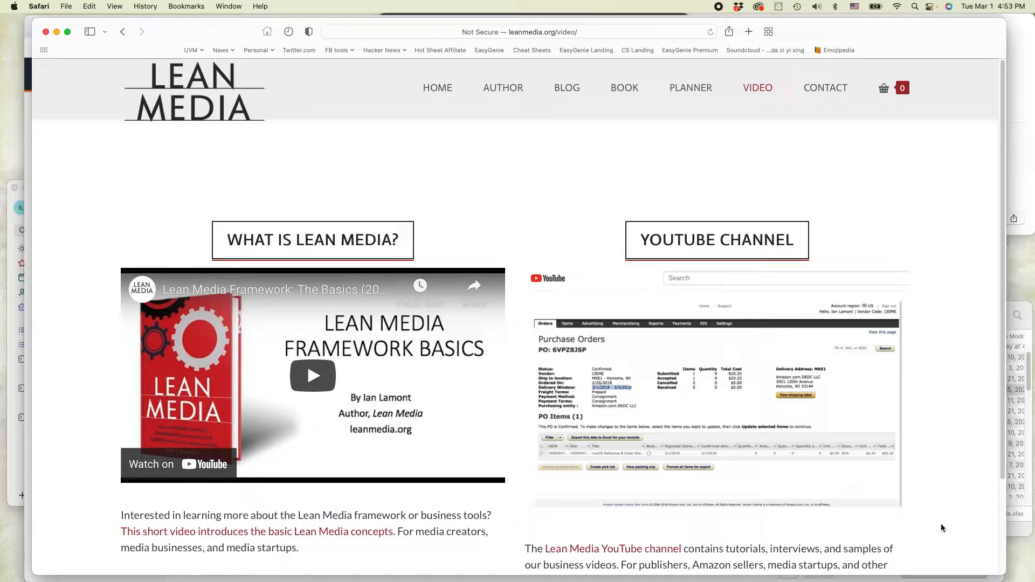
# - Switch to Chrome and compare spend, sales and ROAS of the ad groups in the SP Entire Catalog campaign
pyautogui.press('super+Tab')
pyautogui.press('super+Tab')
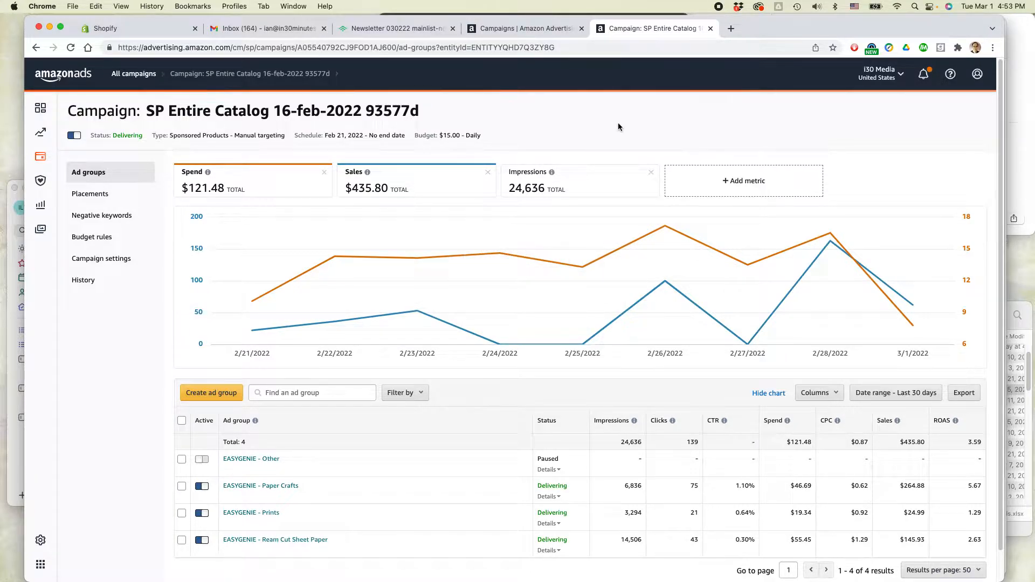
pyautogui.moveTo(146, 111); pyautogui.dragTo(437, 106)
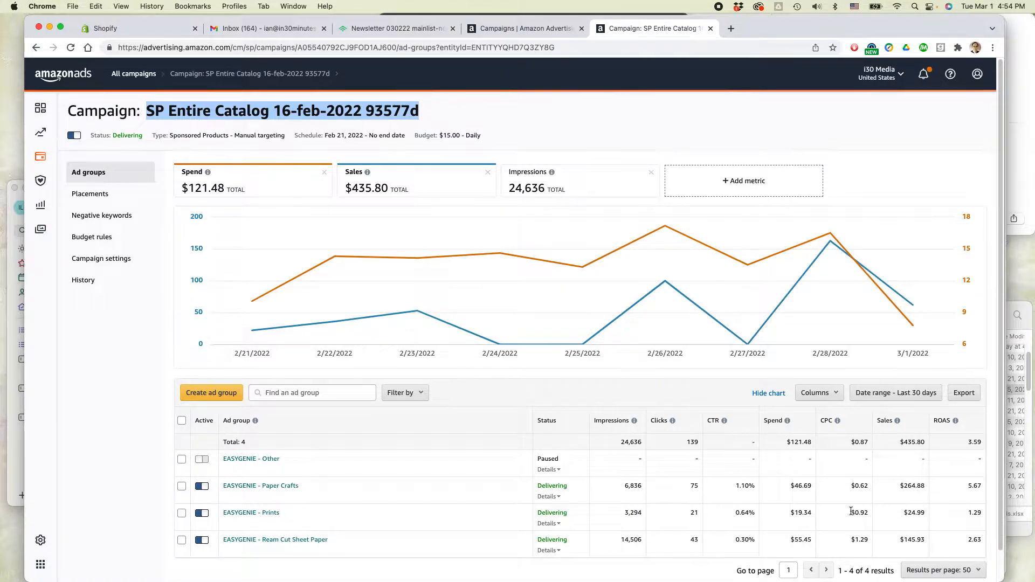
pyautogui.moveTo(791, 513); pyautogui.dragTo(812, 512)
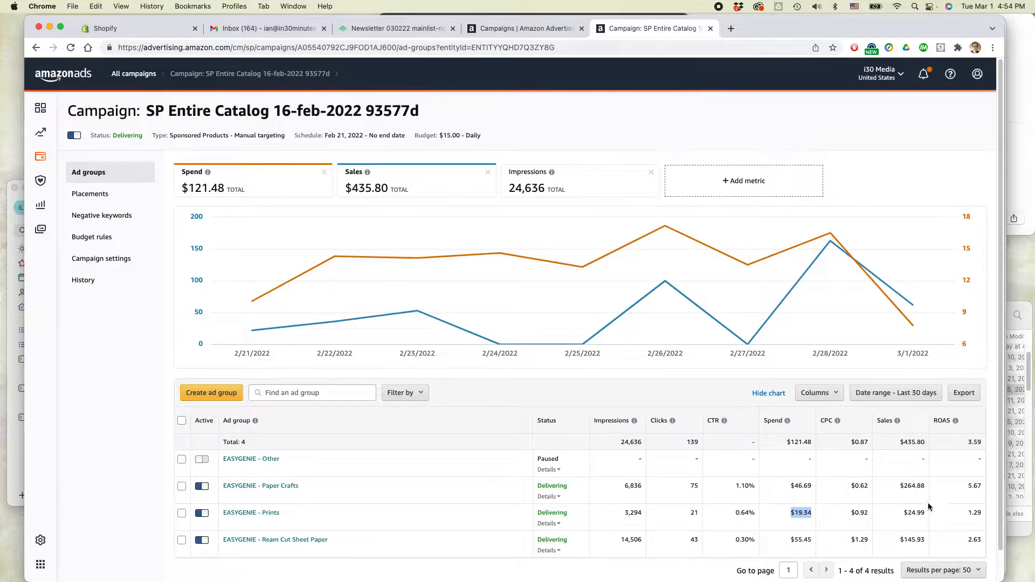
pyautogui.moveTo(925, 514); pyautogui.dragTo(892, 522)
pyautogui.doubleClick(972, 486)
pyautogui.doubleClick(978, 511)
# - In the EASYGENIE - Prints ad group, pause the ad for SKU 201293M and open the keyword targeting list
pyautogui.click(235, 516)
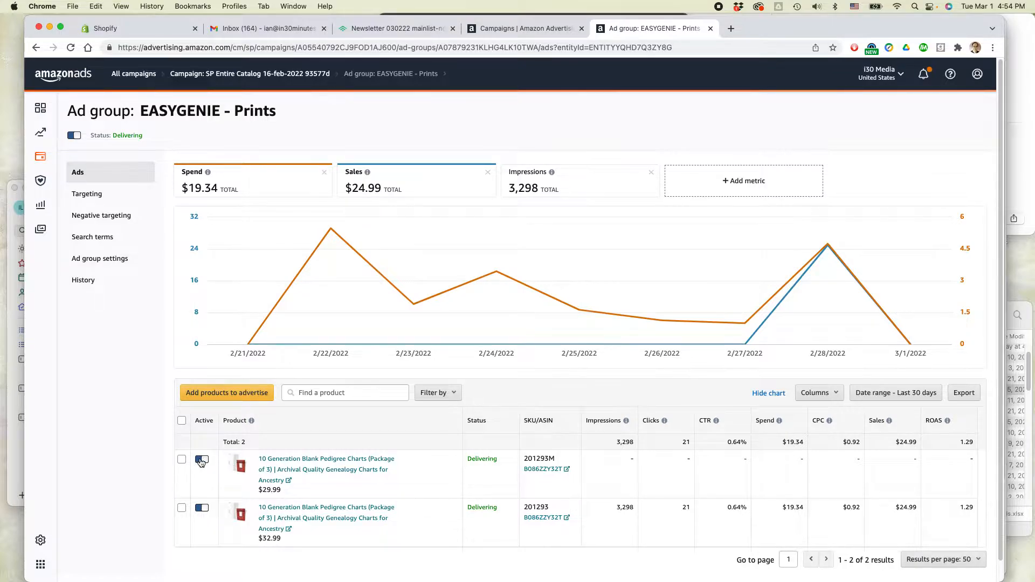
pyautogui.click(202, 460)
pyautogui.click(96, 196)
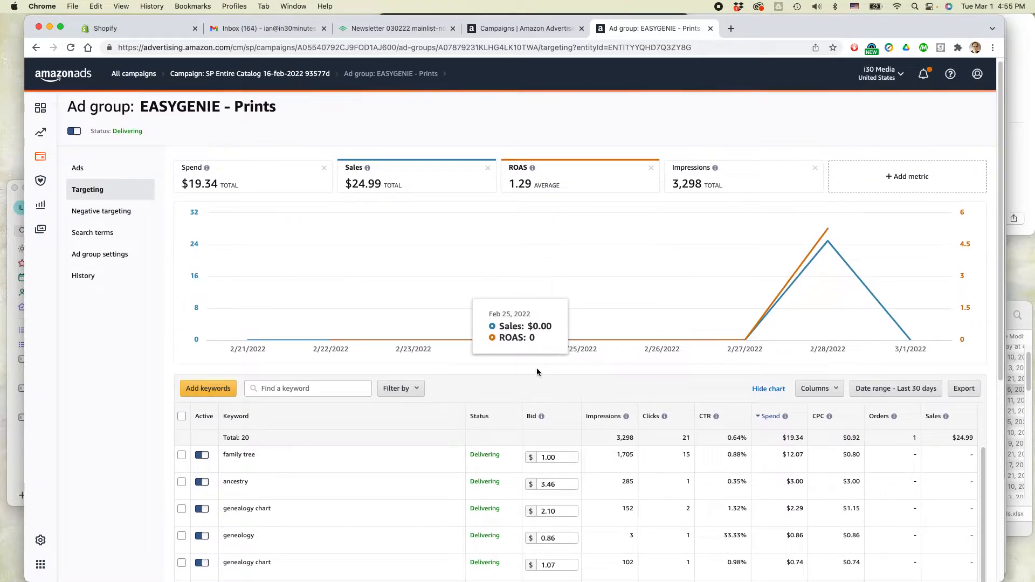
pyautogui.scroll(-1, 585, 384)
pyautogui.scroll(-4, 584, 380)
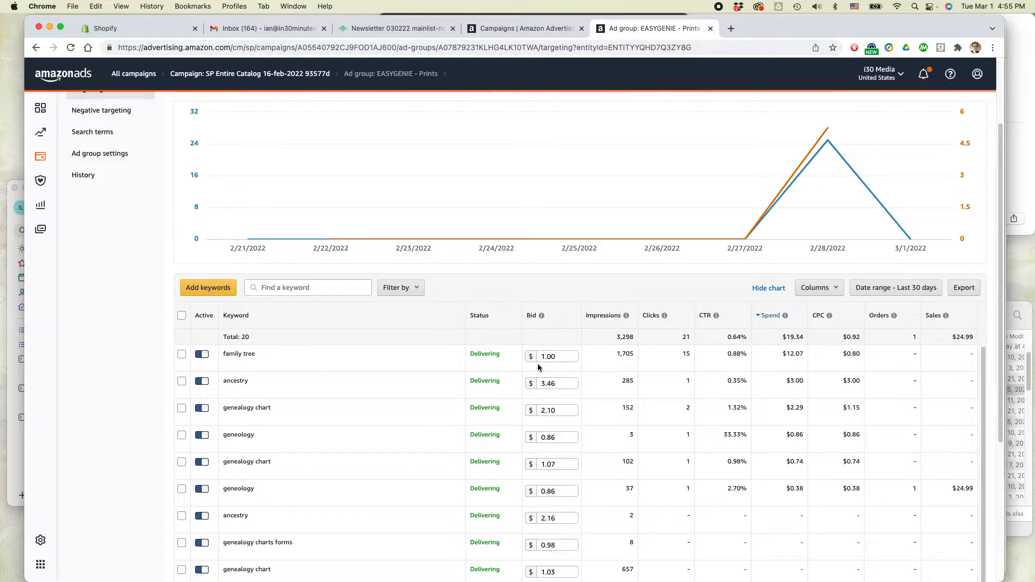
pyautogui.click(556, 356)
pyautogui.press('BackSpace')
pyautogui.press('BackSpace')
pyautogui.press('BackSpace')
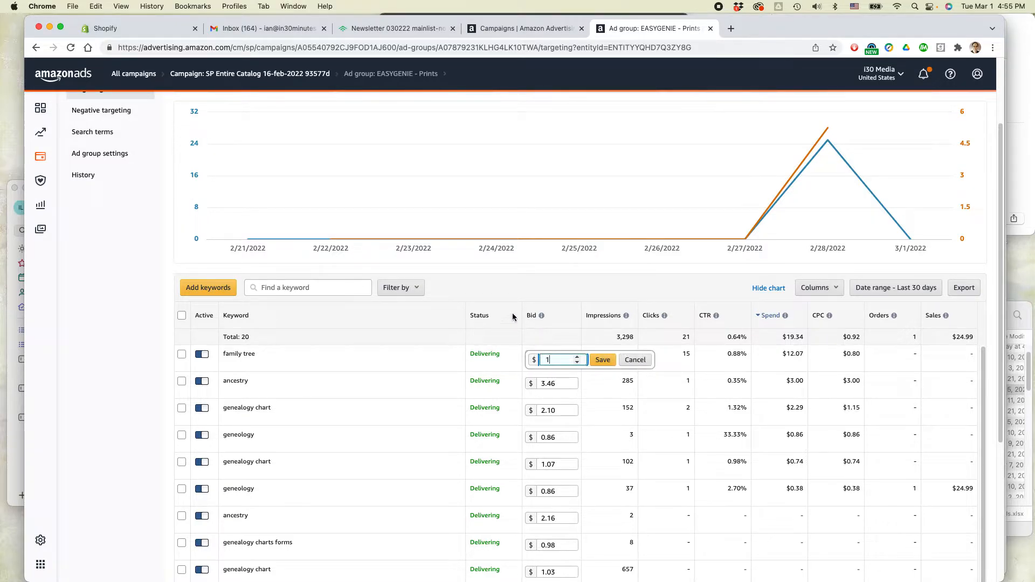
pyautogui.click(522, 278)
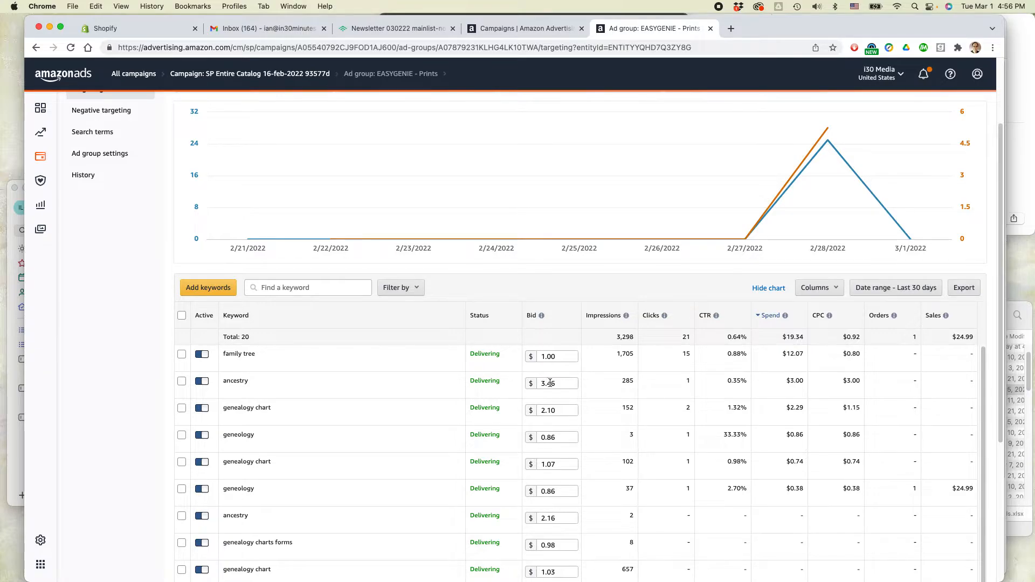
# - Pause the highest-spend "family tree" keyword and reactivate it
pyautogui.moveTo(272, 355); pyautogui.dragTo(223, 352)
pyautogui.click(201, 354)
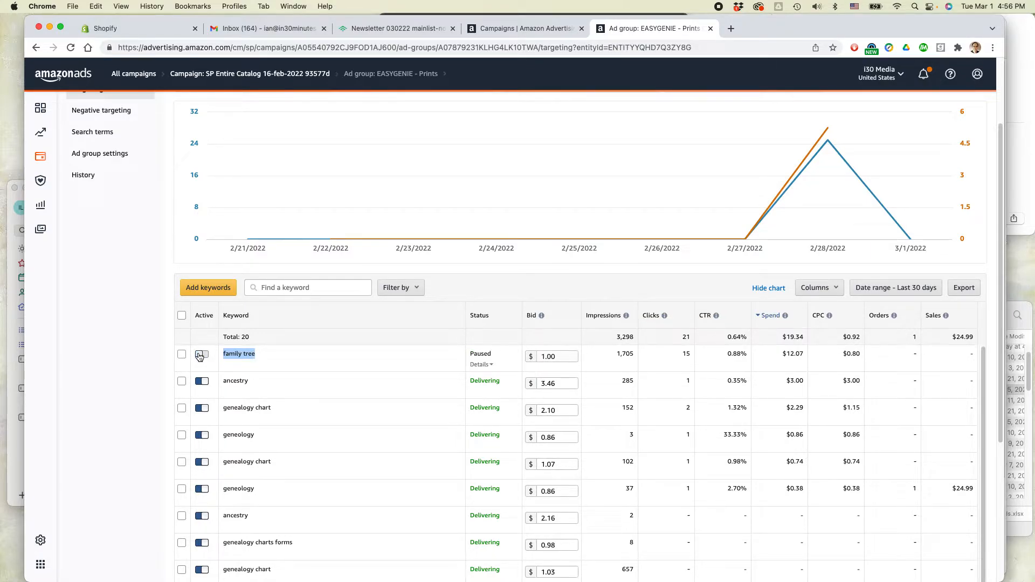
pyautogui.click(204, 355)
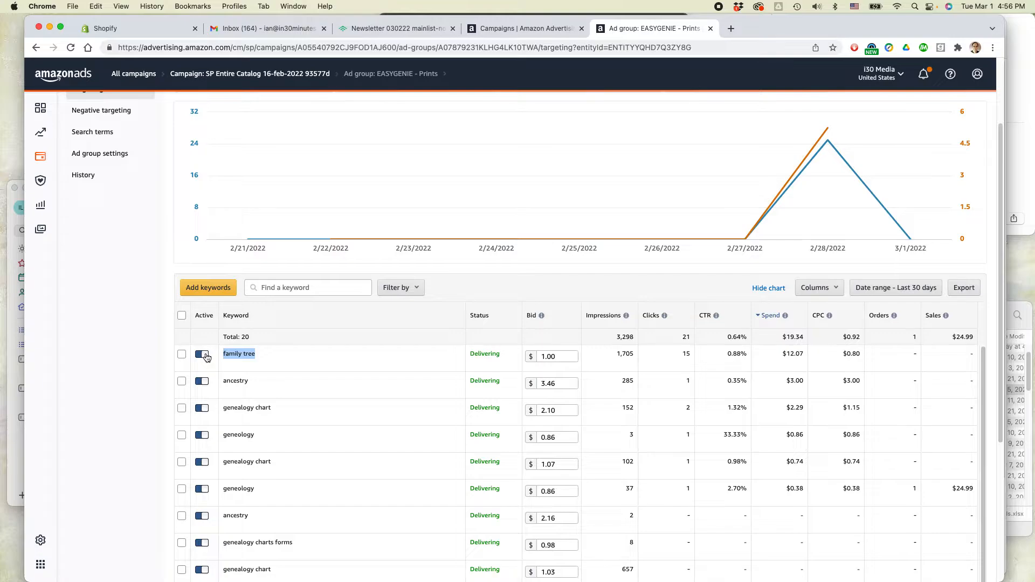
# - Set the bid of the highest-spend "family tree" keyword to $0.22 and save it
pyautogui.click(549, 357)
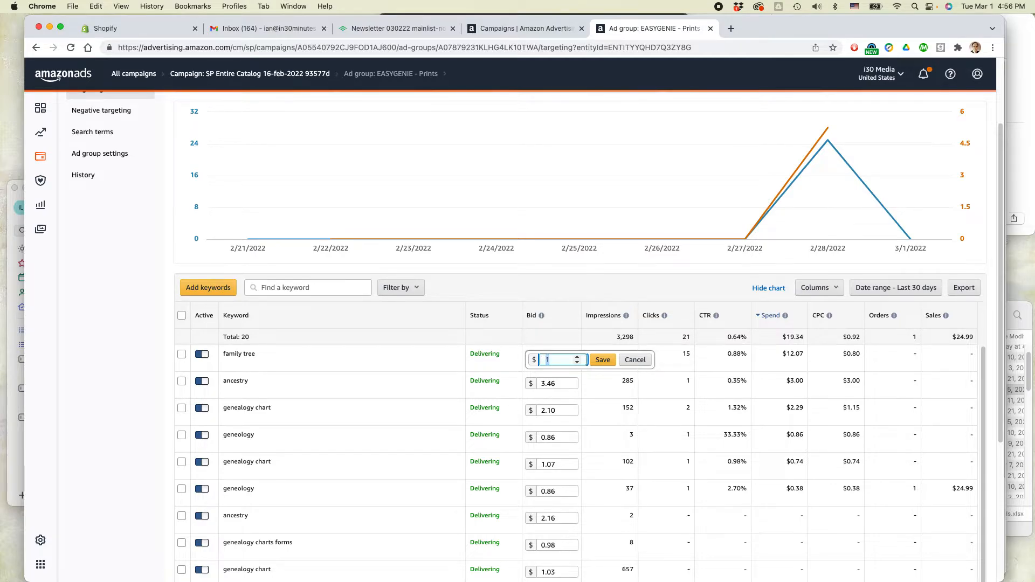
pyautogui.write('0.22')
pyautogui.click(602, 360)
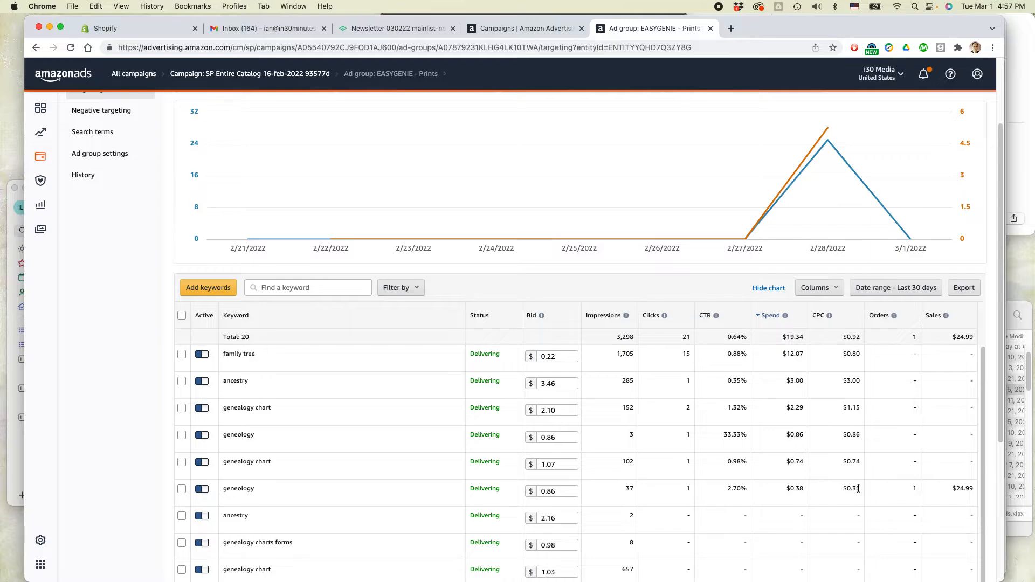
# - Compare the cost per click of the "geneology" keyword that produced an order with the other keywords' bids
pyautogui.moveTo(857, 489); pyautogui.dragTo(843, 489)
pyautogui.scroll(-2, 561, 480)
pyautogui.scroll(-10, 559, 479)
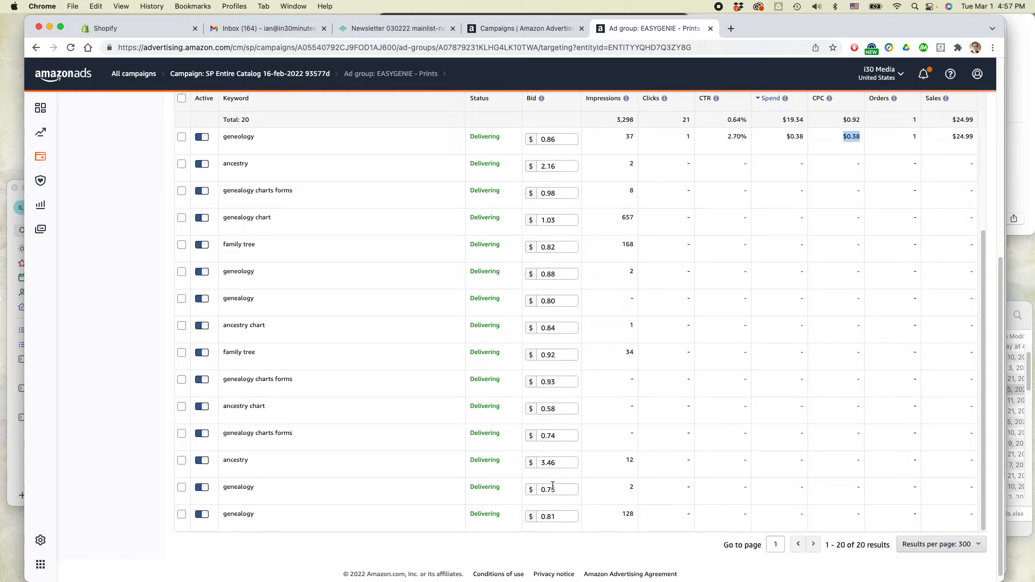
pyautogui.scroll(6, 552, 485)
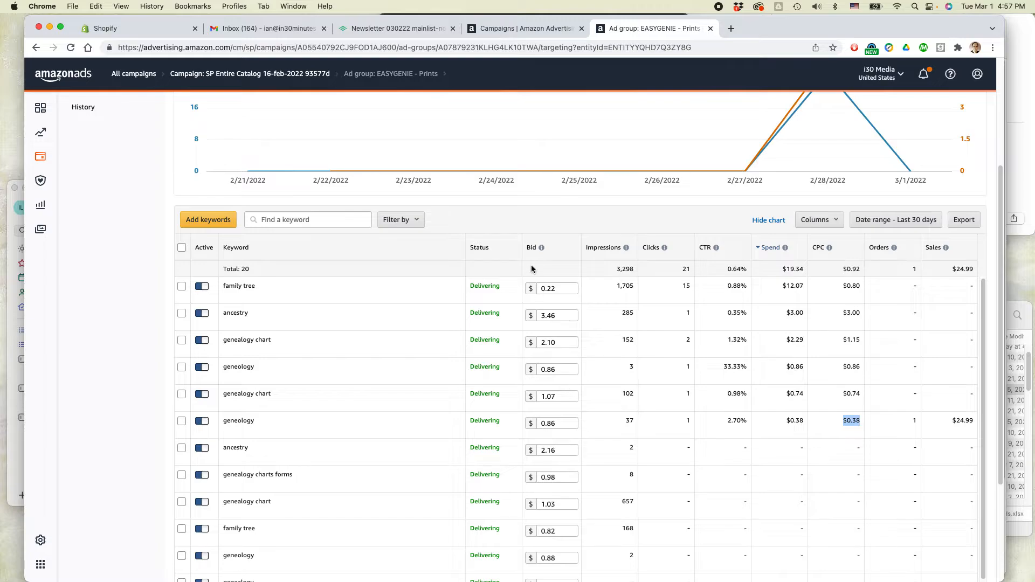
pyautogui.click(862, 423)
pyautogui.moveTo(863, 423); pyautogui.dragTo(844, 420)
# - Set the bid of all keywords in the Prints ad group to $0.44 in bulk, check the list and dismiss the confirmation
pyautogui.click(182, 249)
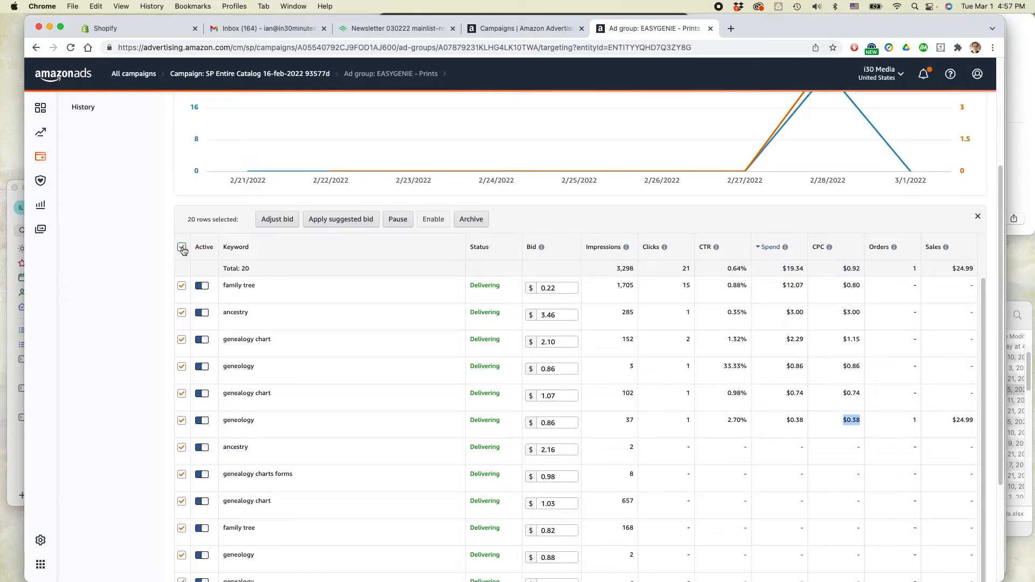
pyautogui.click(280, 221)
pyautogui.click(360, 219)
pyautogui.write('0.44')
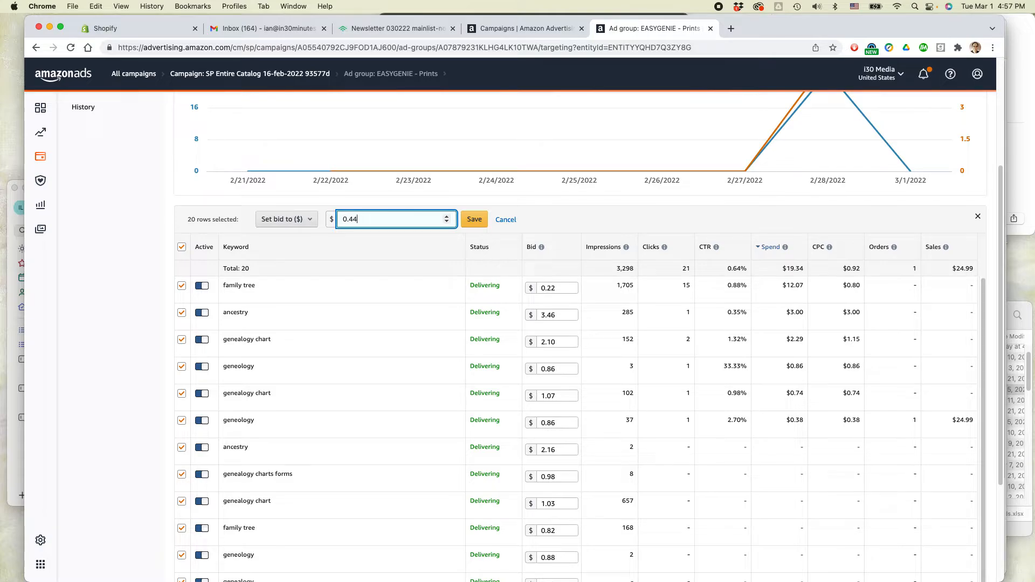
pyautogui.click(475, 219)
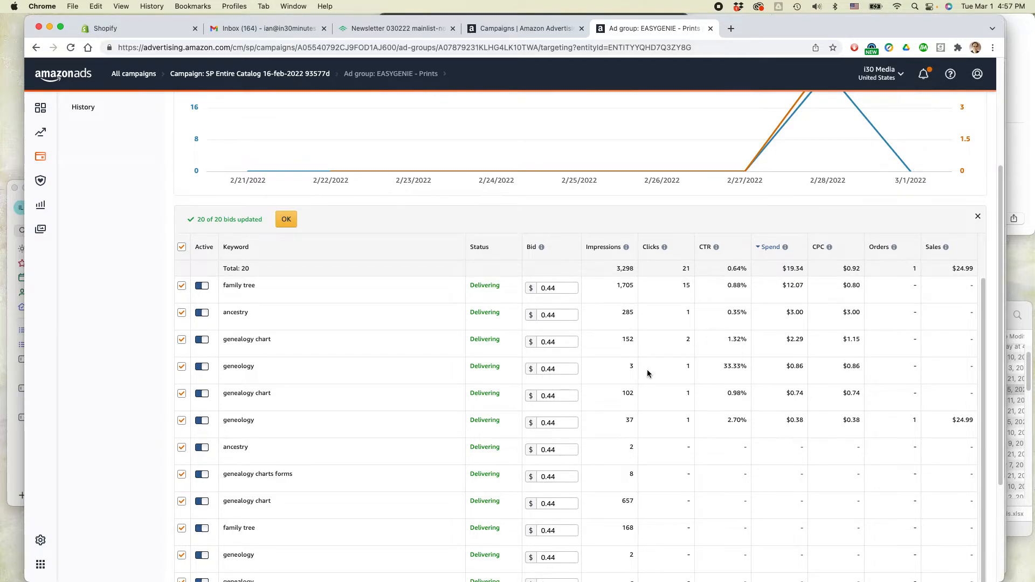
pyautogui.scroll(5, 649, 373)
pyautogui.scroll(-4, 648, 373)
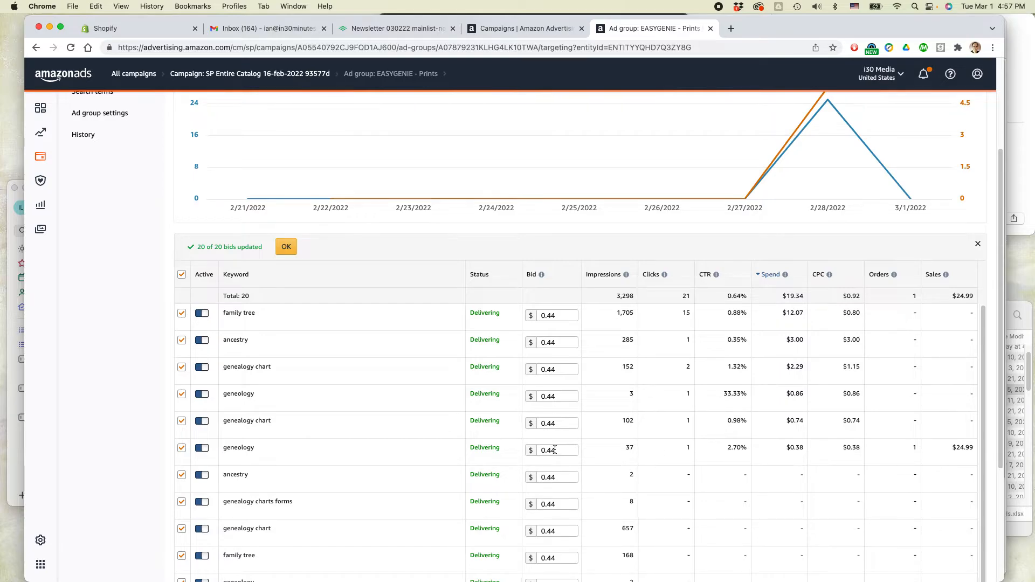
pyautogui.moveTo(844, 448); pyautogui.dragTo(863, 448)
pyautogui.scroll(3, 348, 446)
pyautogui.click(293, 397)
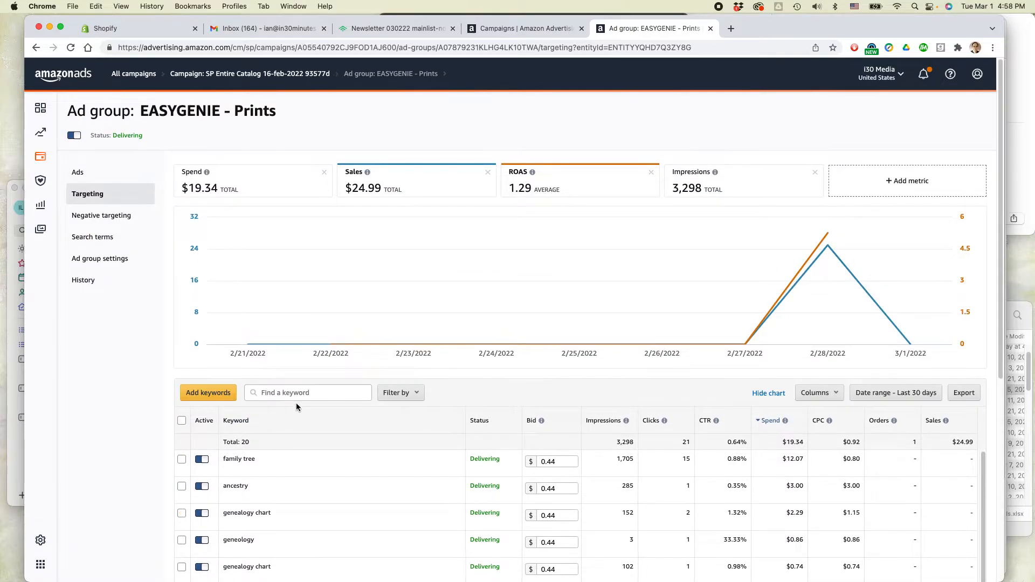
# - Start adding negative exact keywords to the ad group and copy cells A1:A5 from the Negative sheet of the EasyGenie 2021 keywords workbook
pyautogui.click(104, 216)
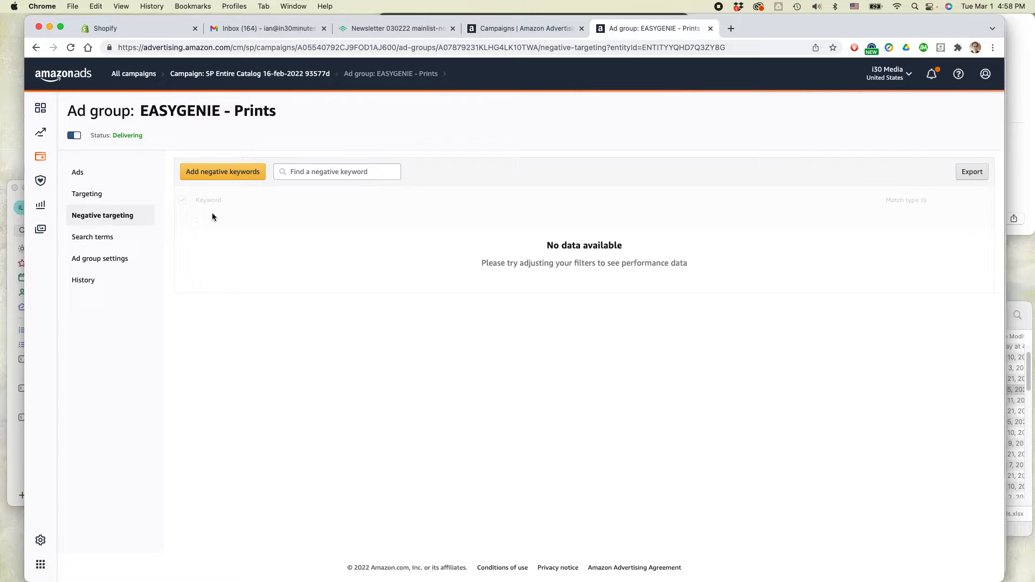
pyautogui.click(233, 178)
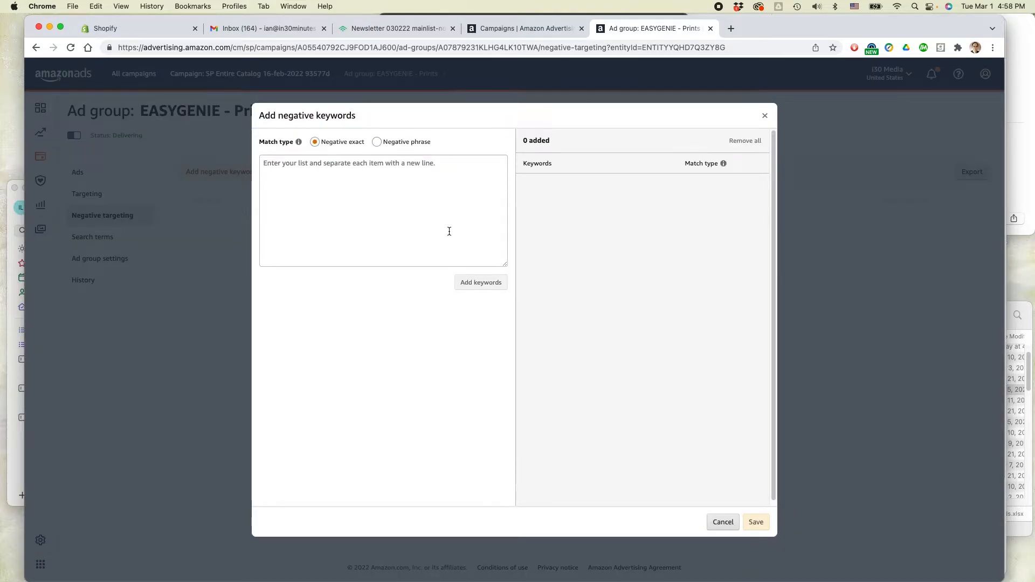
pyautogui.click(345, 196)
pyautogui.press('super+Tab')
pyautogui.press('super+Tab')
pyautogui.press('super+Tab')
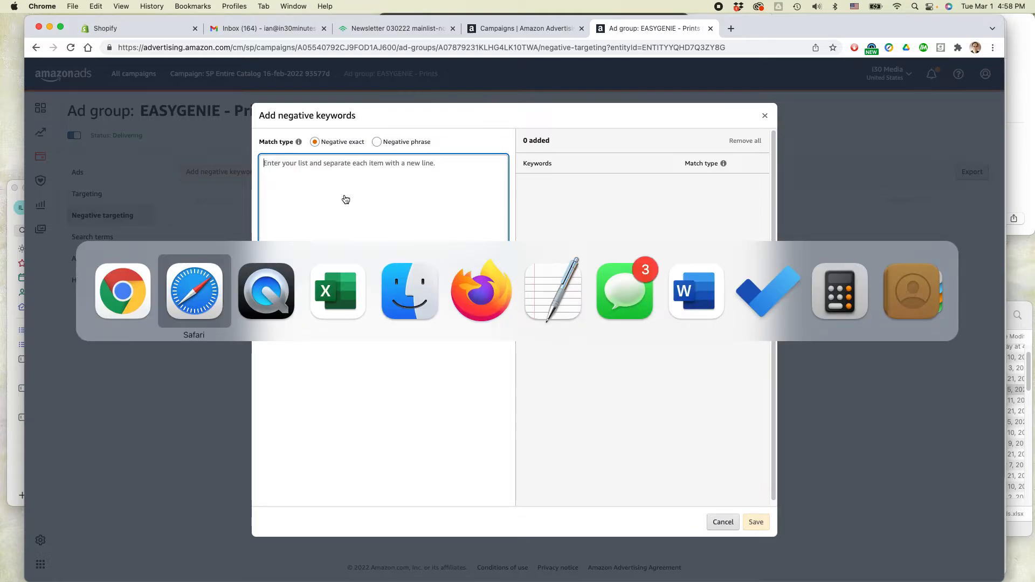
pyautogui.press('super+c')
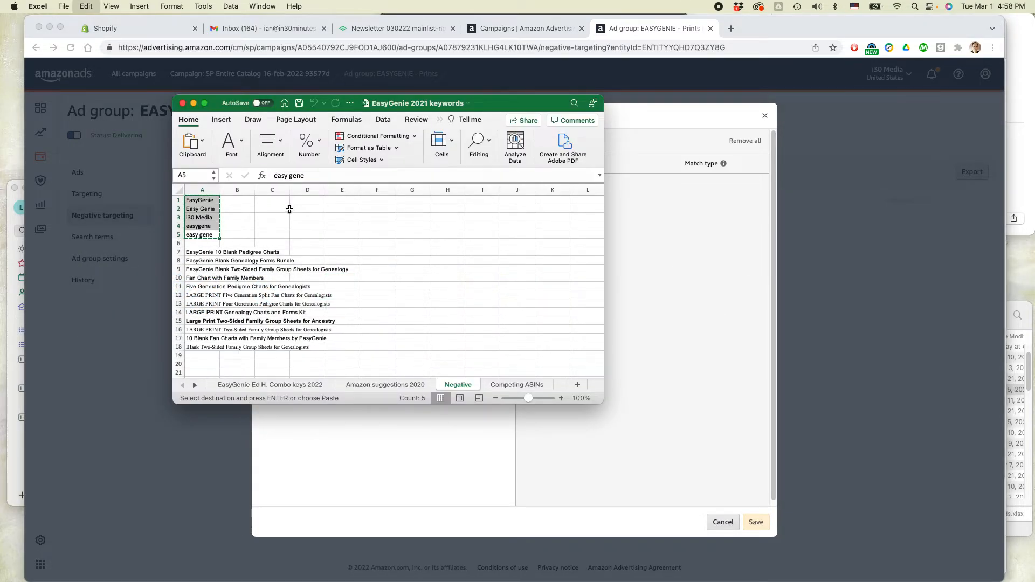
# - Back in Chrome, paste EasyGenie, Easy Genie, i30 Media, easygene and easy gene as negative exact keywords, add them and save
pyautogui.press('super+Tab')
pyautogui.press('super+v')
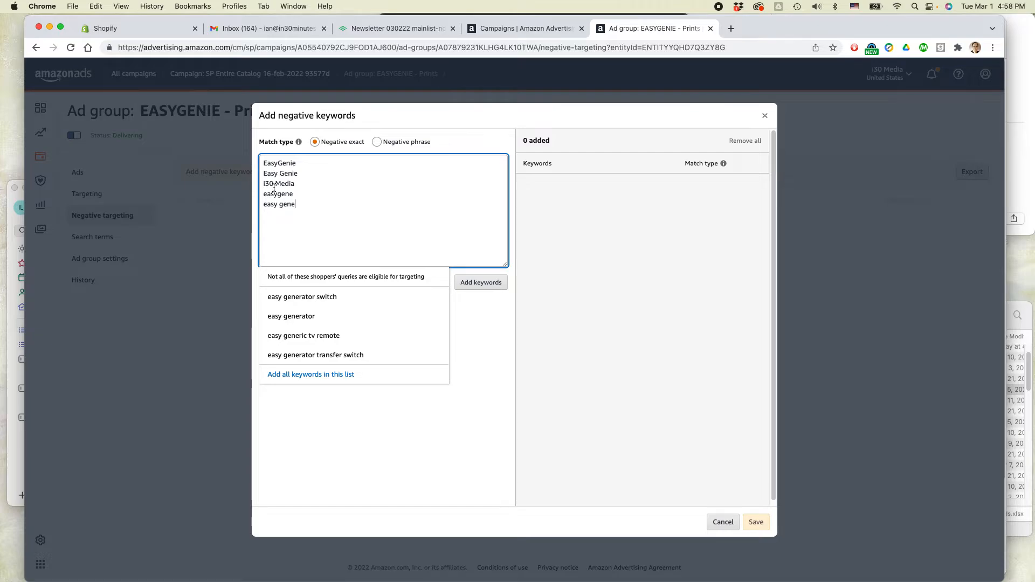
pyautogui.click(477, 286)
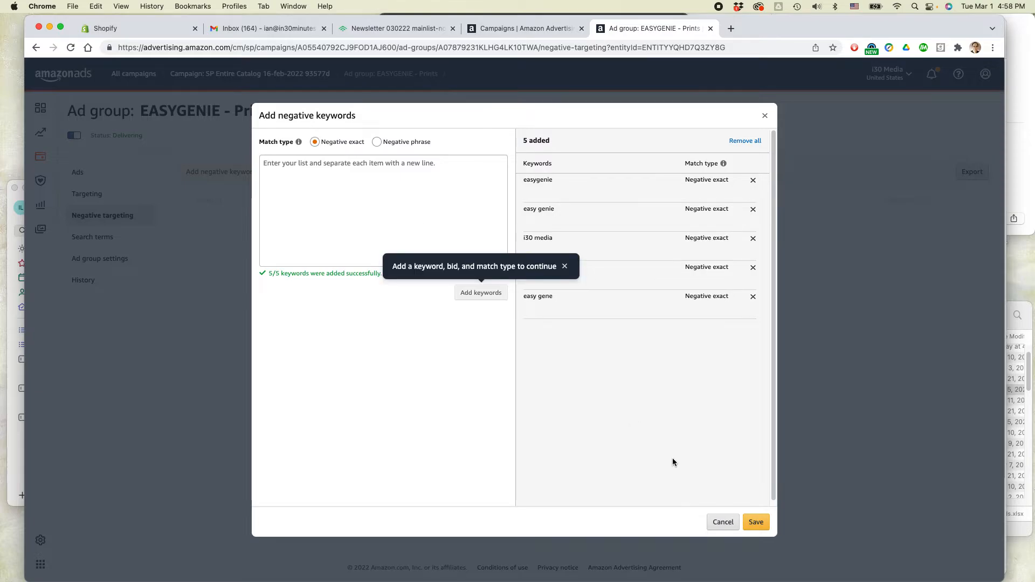
pyautogui.click(756, 521)
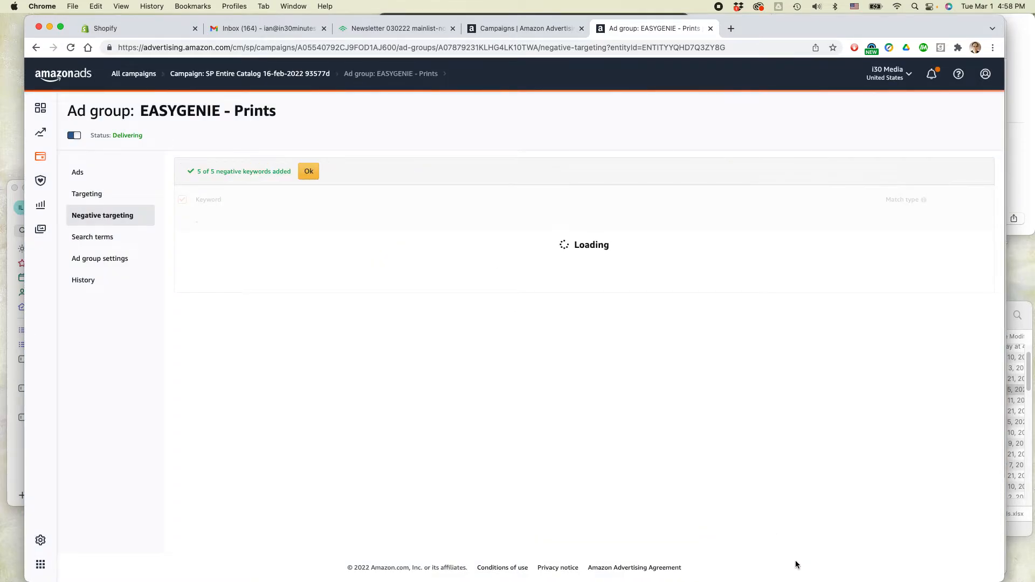
# - Check the ad group's search terms and rename the ad group to "EASYGENIE - Prints adjusted 030122" in its settings
pyautogui.click(94, 242)
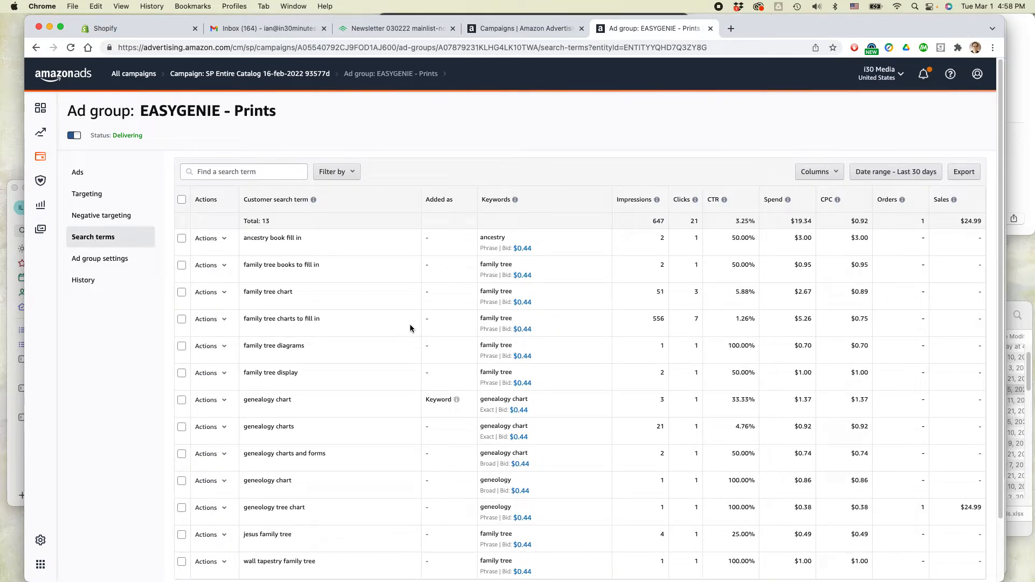
pyautogui.click(98, 264)
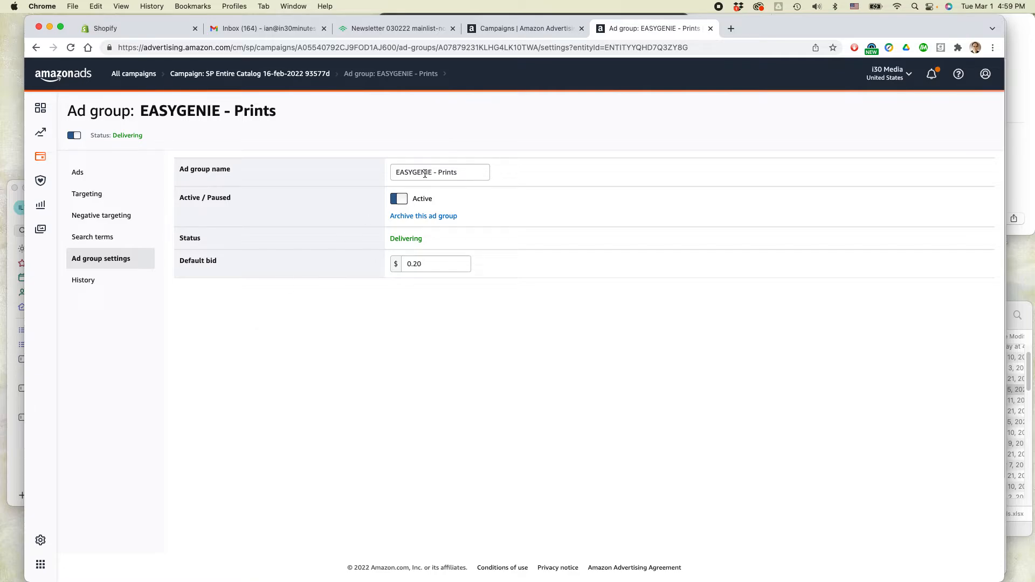
pyautogui.click(467, 174)
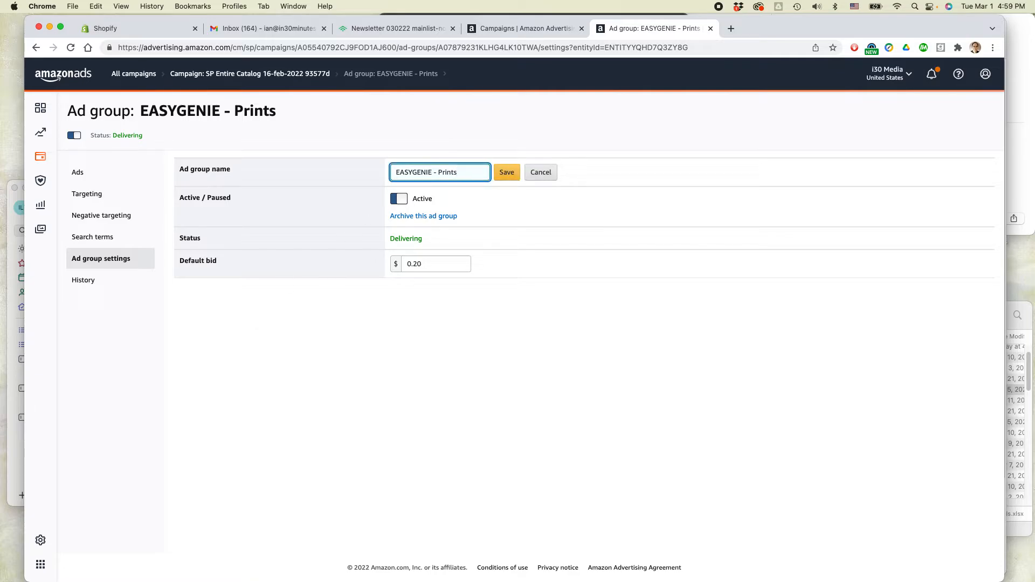
pyautogui.write('adjusted 030122')
pyautogui.click(505, 173)
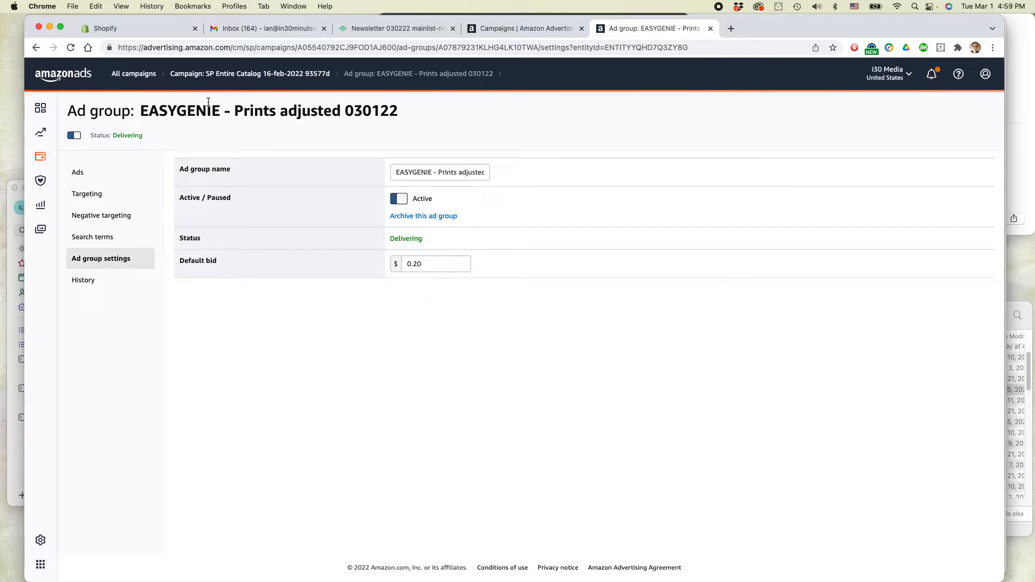
# - Return to the campaign, check the ROAS of the EASYGENIE - Ream Cut Sheet Paper ad group and open its keyword targeting list
pyautogui.click(214, 75)
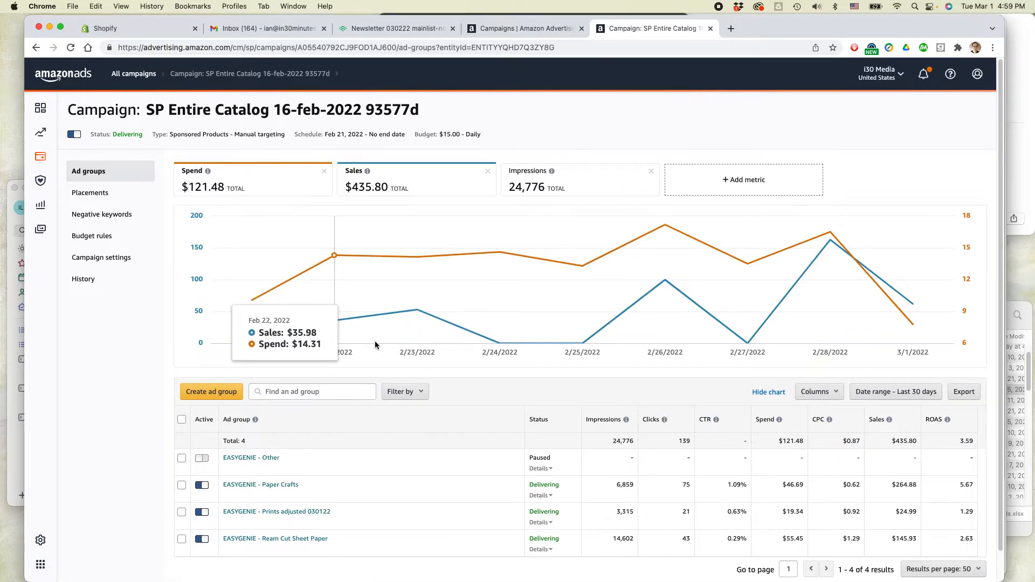
pyautogui.scroll(-2, 376, 345)
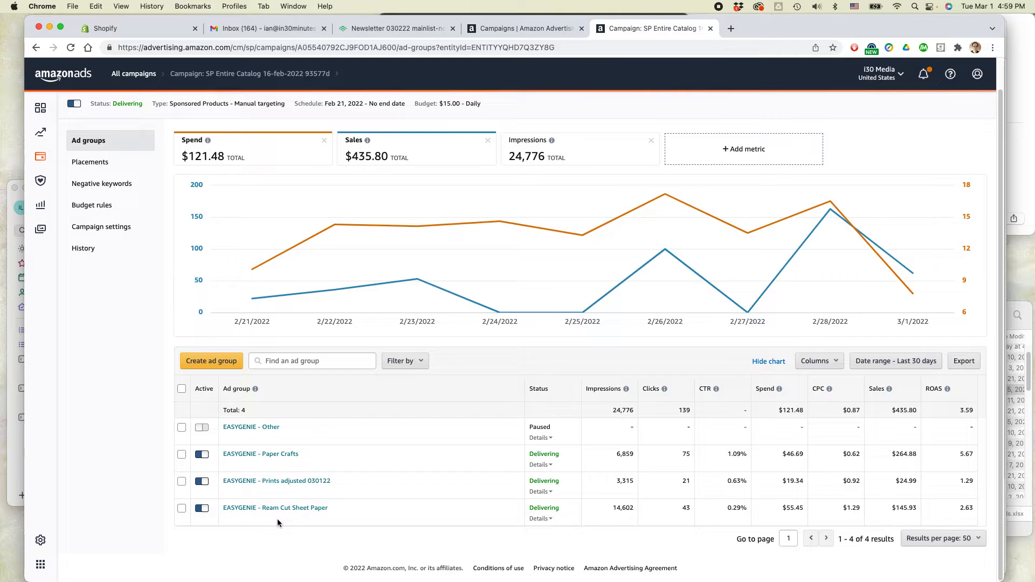
pyautogui.moveTo(961, 508); pyautogui.dragTo(973, 510)
pyautogui.click(270, 510)
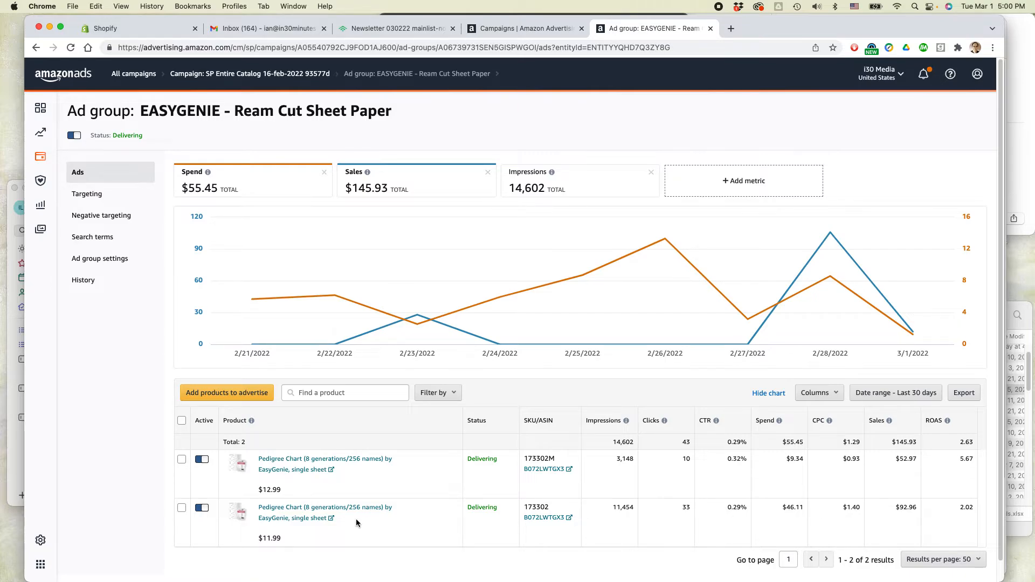
pyautogui.click(92, 194)
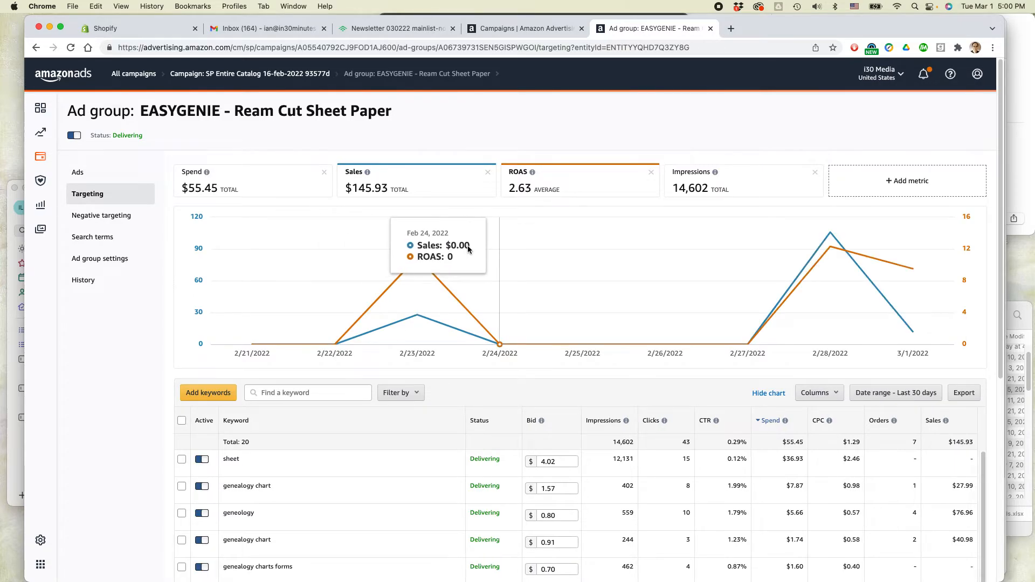
pyautogui.scroll(-3, 564, 253)
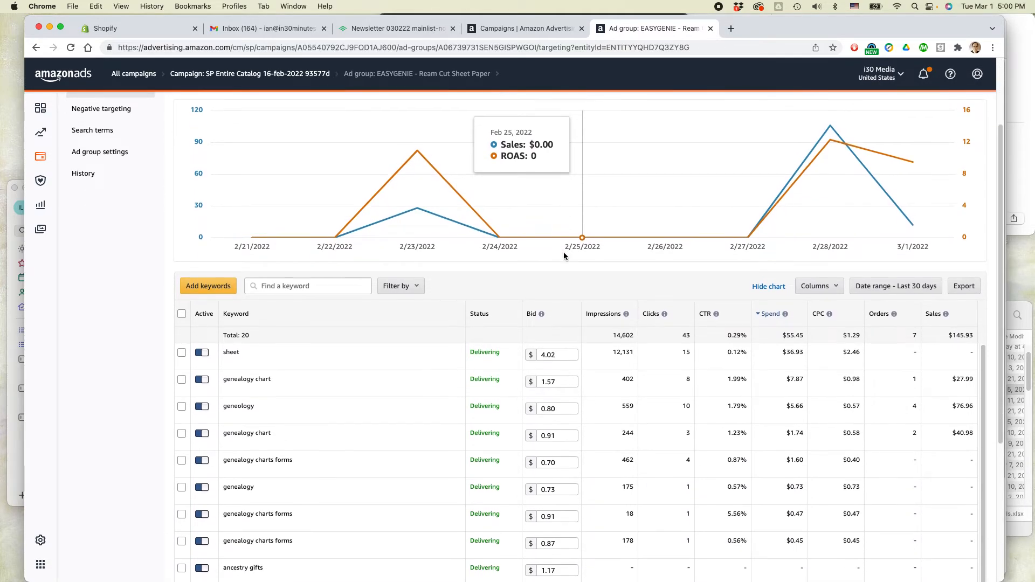
# - Set the bid of all keywords in the ad group to $0.66 and pause the highest-spending "sheet" keyword
pyautogui.scroll(-2, 564, 256)
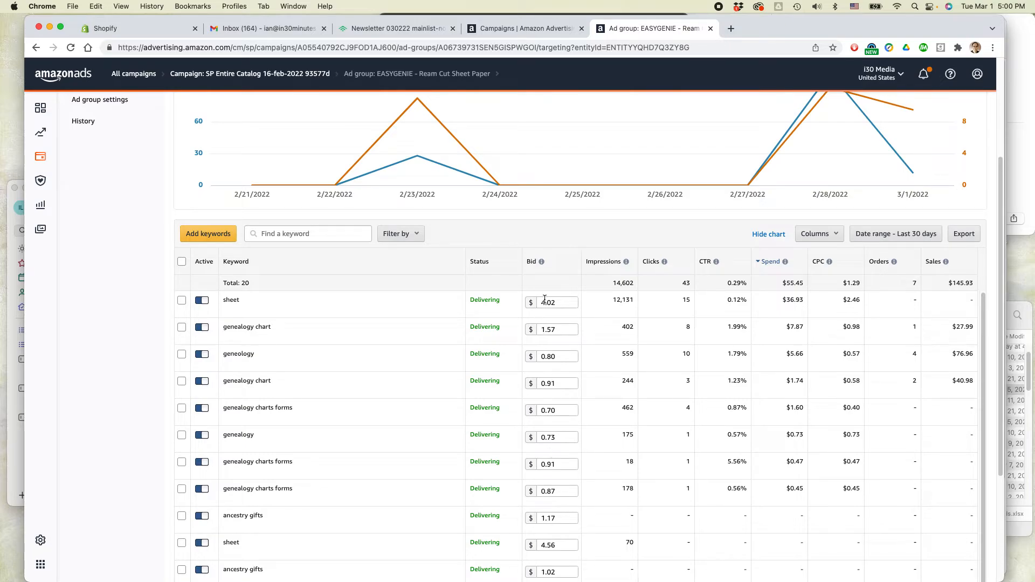
pyautogui.moveTo(844, 326); pyautogui.dragTo(841, 380)
pyautogui.click(182, 262)
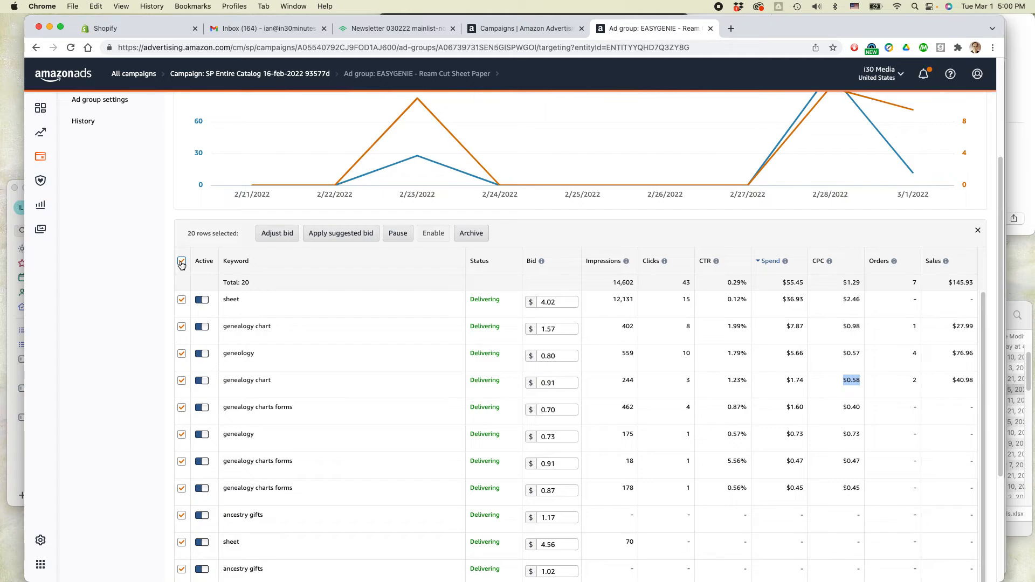
pyautogui.click(277, 233)
pyautogui.click(378, 232)
pyautogui.write('0.66')
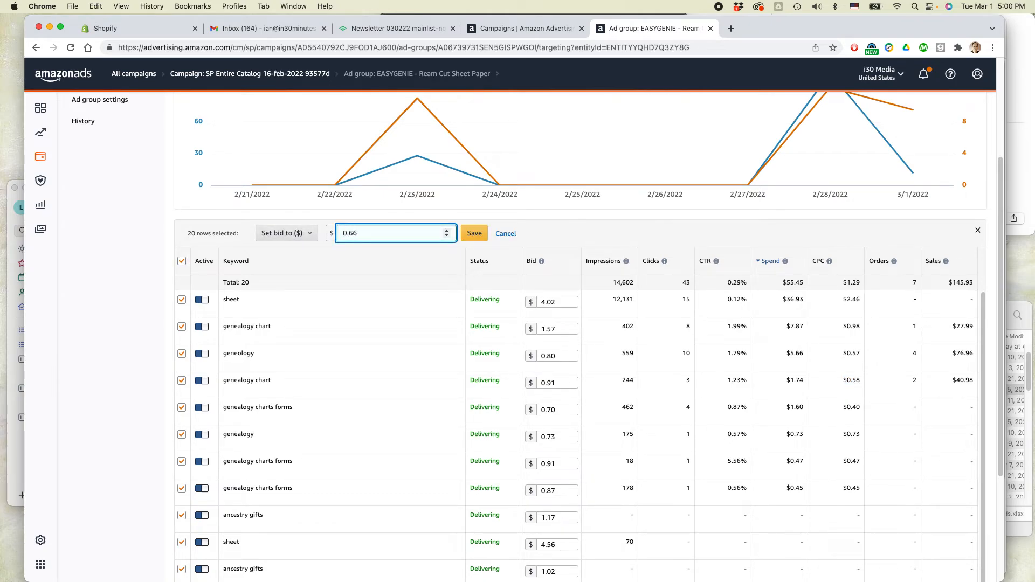
pyautogui.click(475, 234)
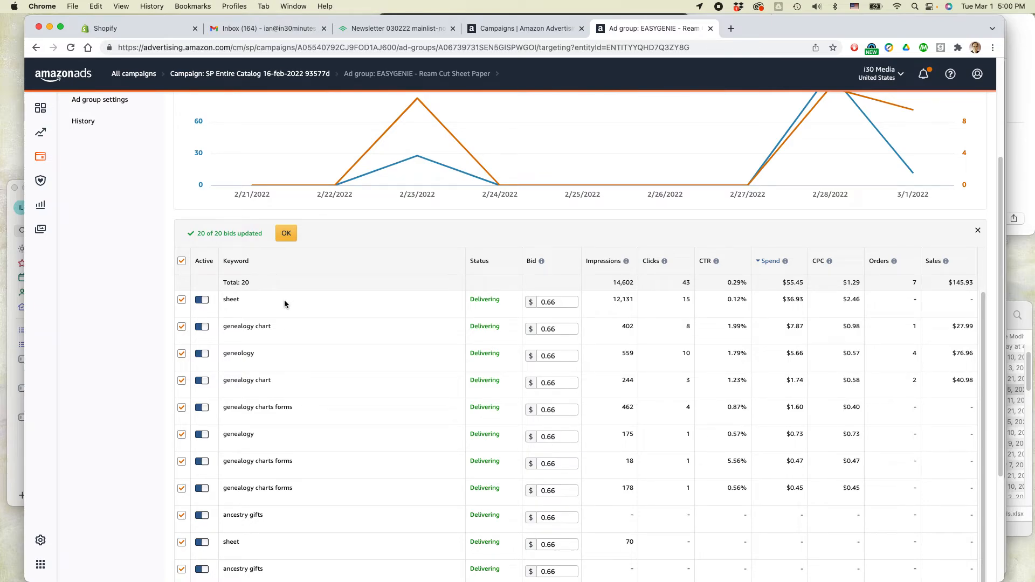
pyautogui.click(202, 300)
pyautogui.click(291, 236)
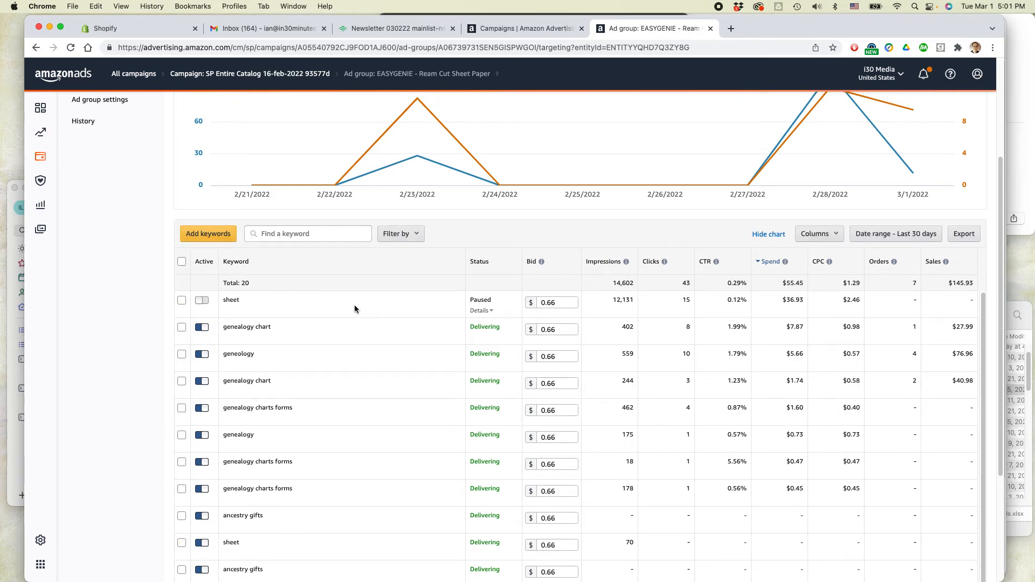
# - Add EasyGenie, Easy Genie, i30 Media, easygene and easy gene as negative exact keywords to the Ream Cut Sheet Paper ad group
pyautogui.scroll(5, 355, 307)
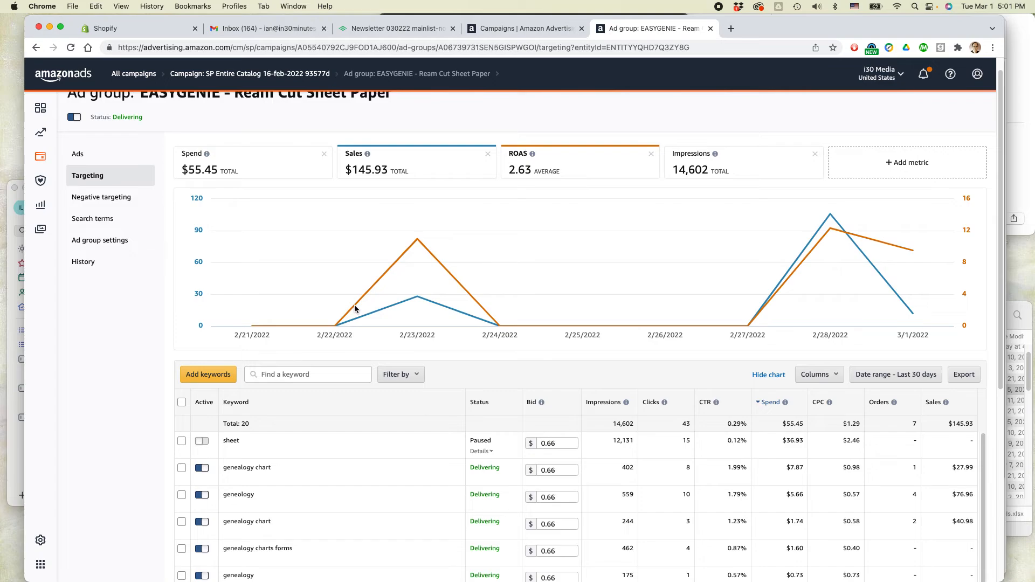
pyautogui.click(101, 216)
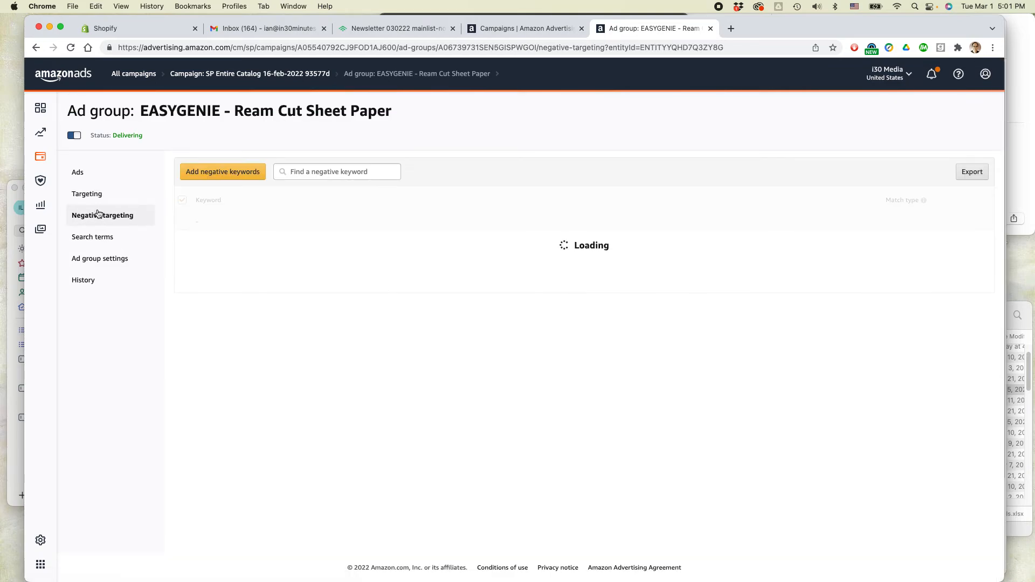
pyautogui.click(221, 174)
pyautogui.click(310, 185)
pyautogui.write('EasyGenie Easy Genie i30 Media easygene easy gene')
pyautogui.click(477, 282)
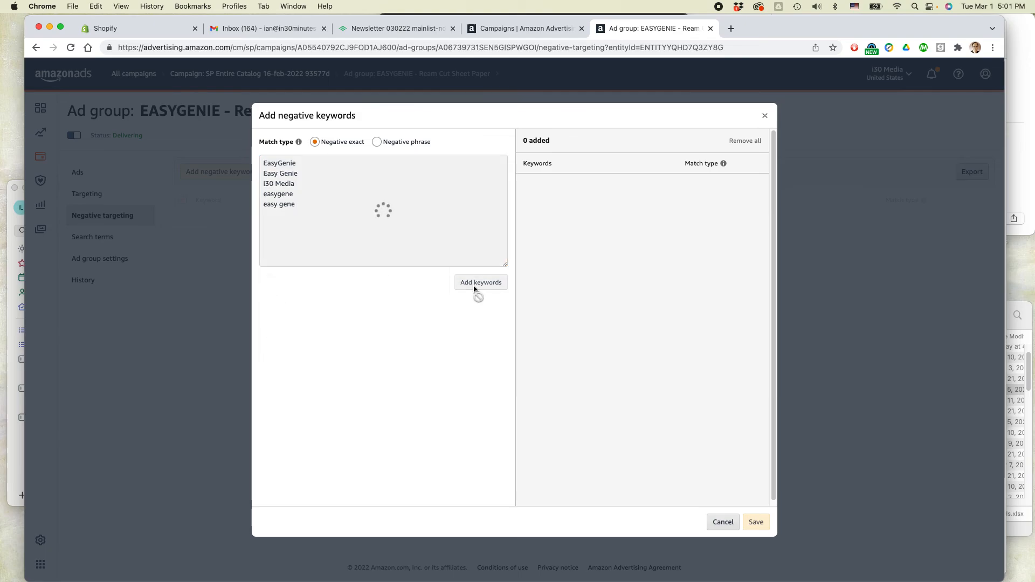
pyautogui.click(755, 523)
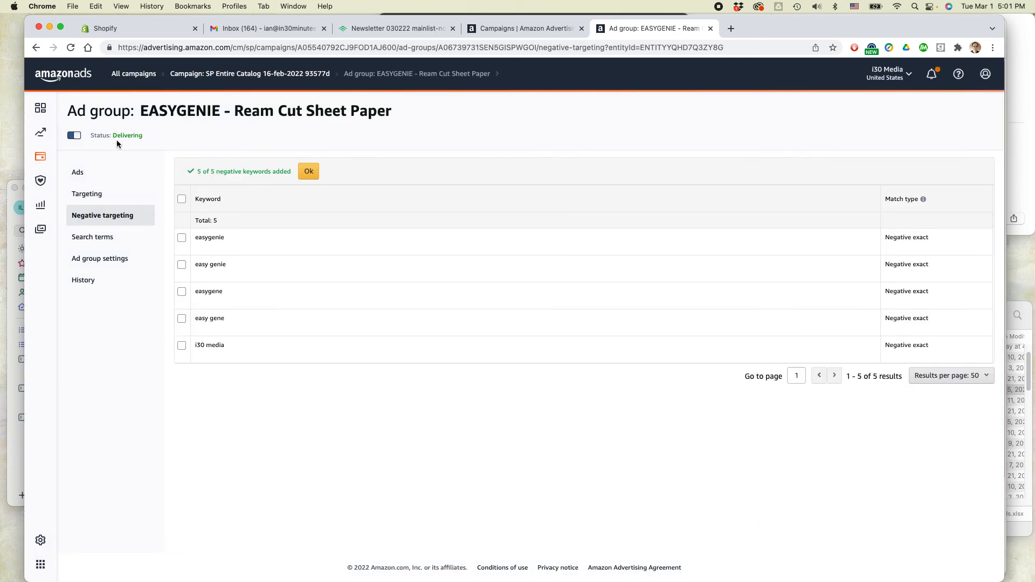
# - Rename the ad group to "EASYGENIE - Ream Cut Sheet Paper - adj 030122" in its settings and save
pyautogui.click(103, 258)
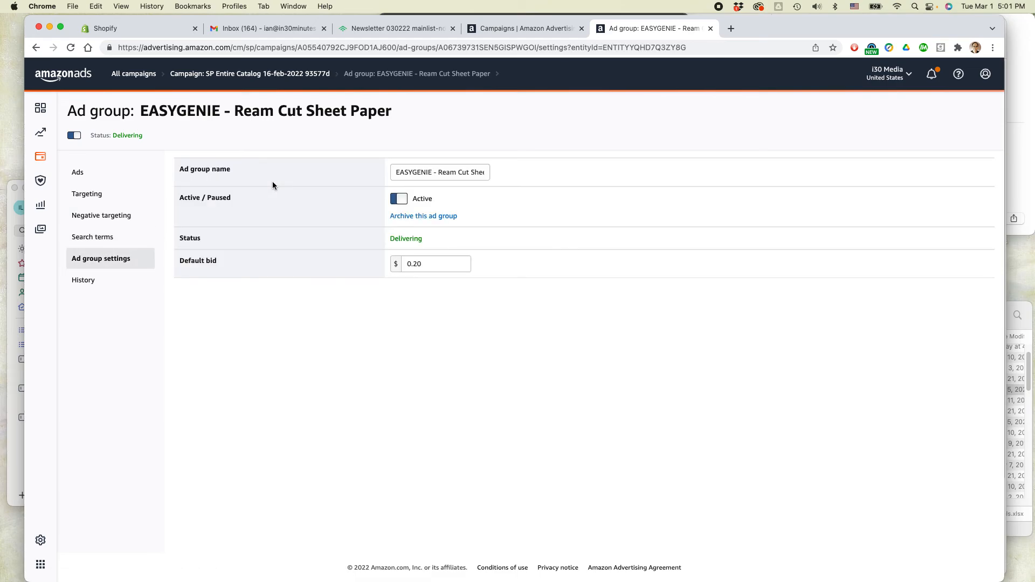
pyautogui.click(438, 170)
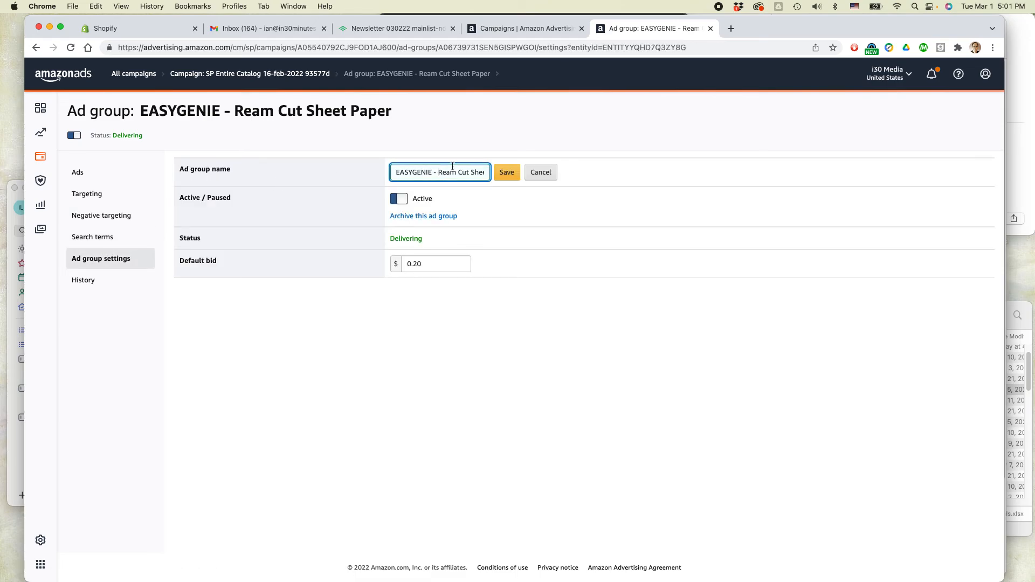
pyautogui.press('super+Right')
pyautogui.write('- adj 030122')
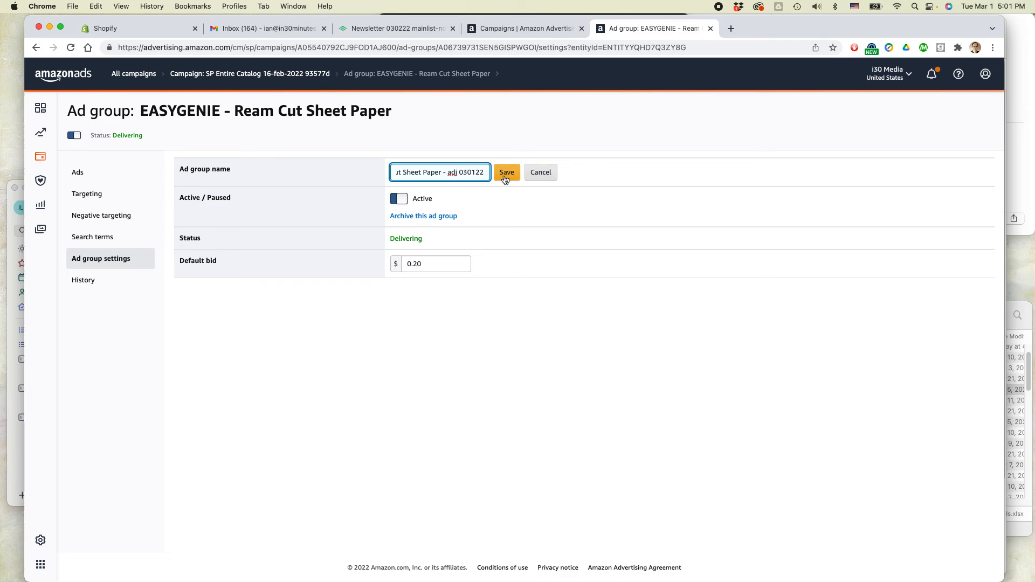
pyautogui.click(506, 174)
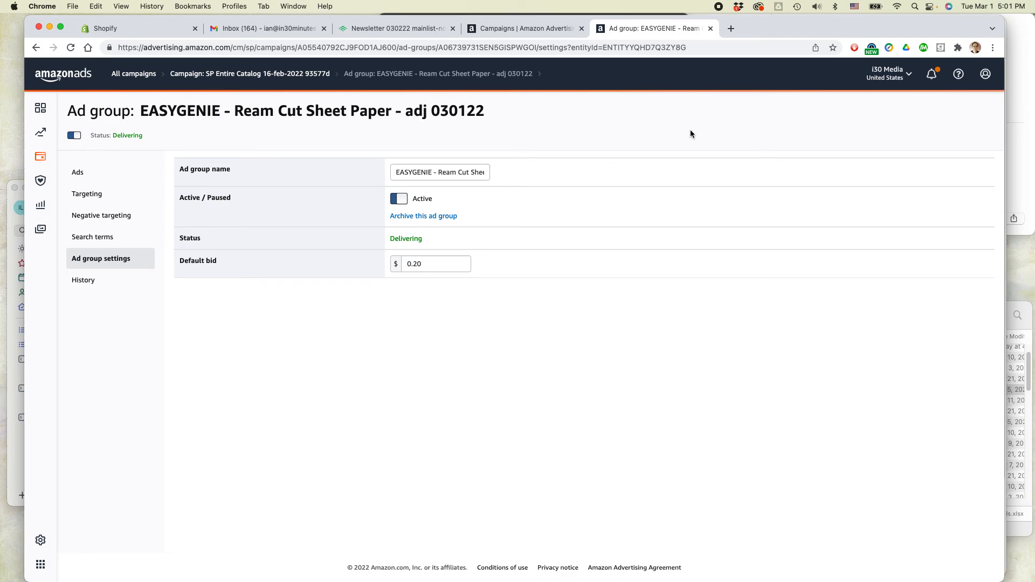
# - Switch to Safari to view the Lean Media video page
pyautogui.press('super+Tab')
pyautogui.press('super+Tab')
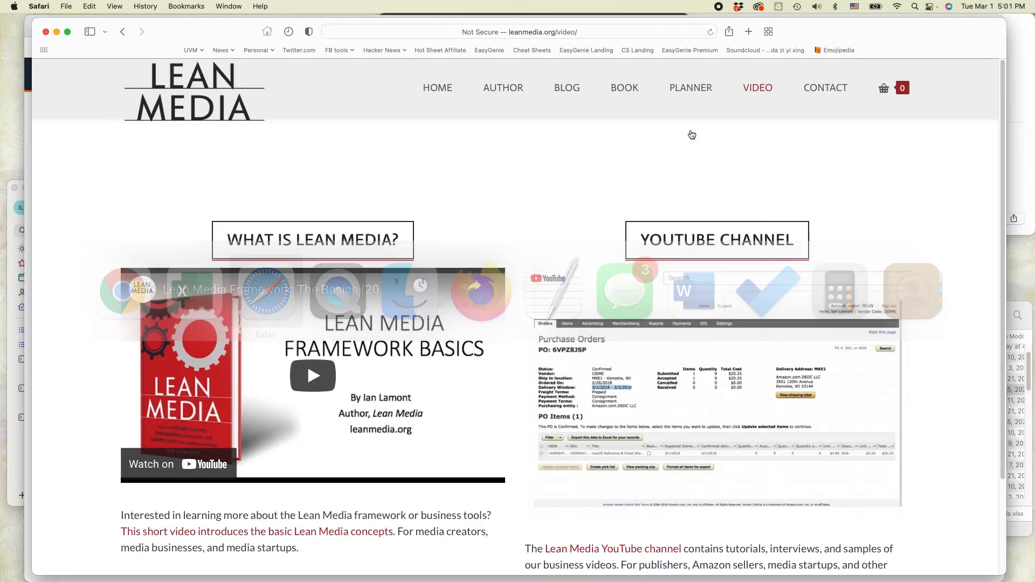